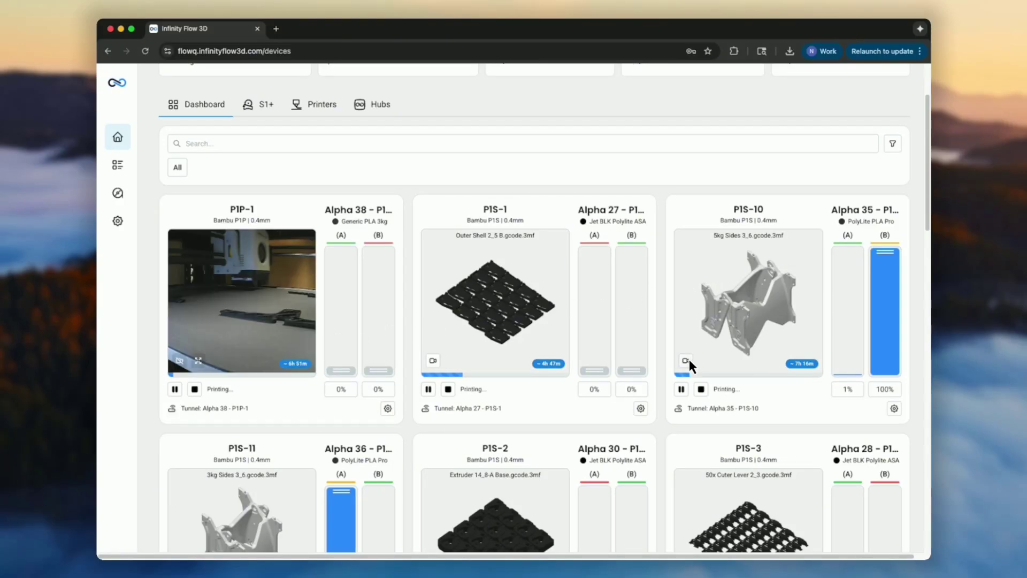
Toggle camera feeds on P1S-10 and P1S-2, copy P1S-12's error code, and view P1S-2 enlarged
click(686, 361)
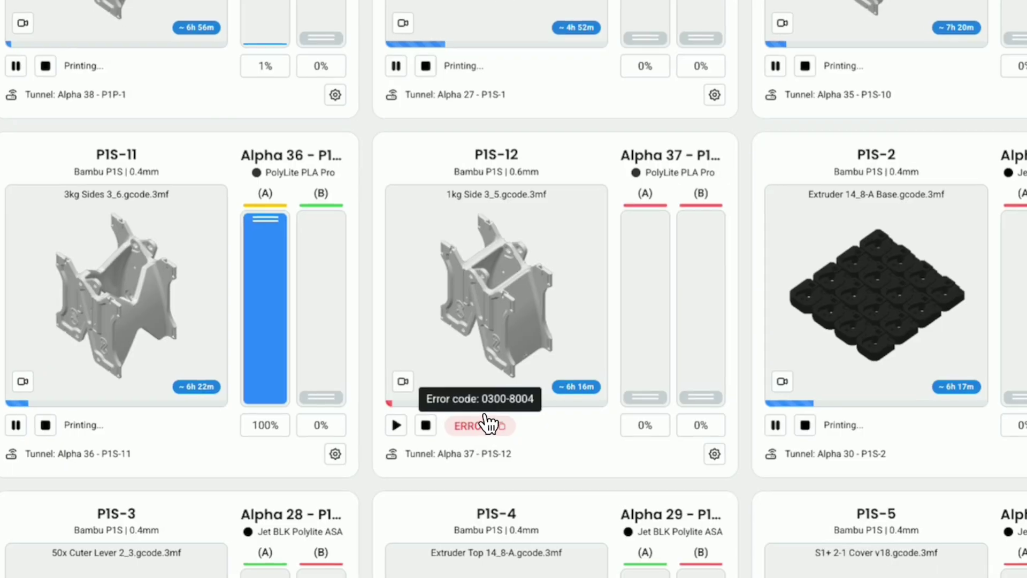
click(482, 425)
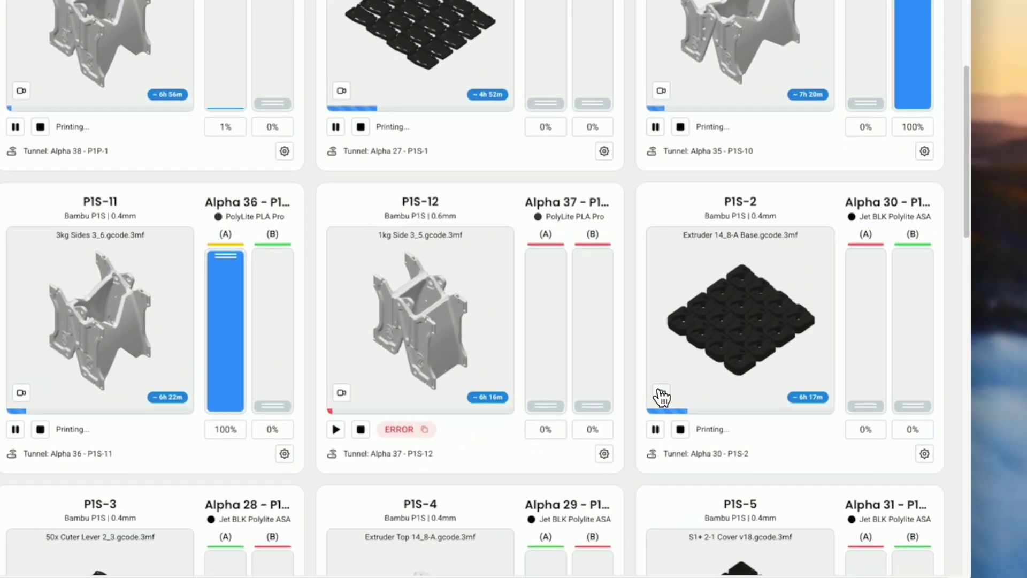
click(688, 406)
click(687, 407)
click(605, 106)
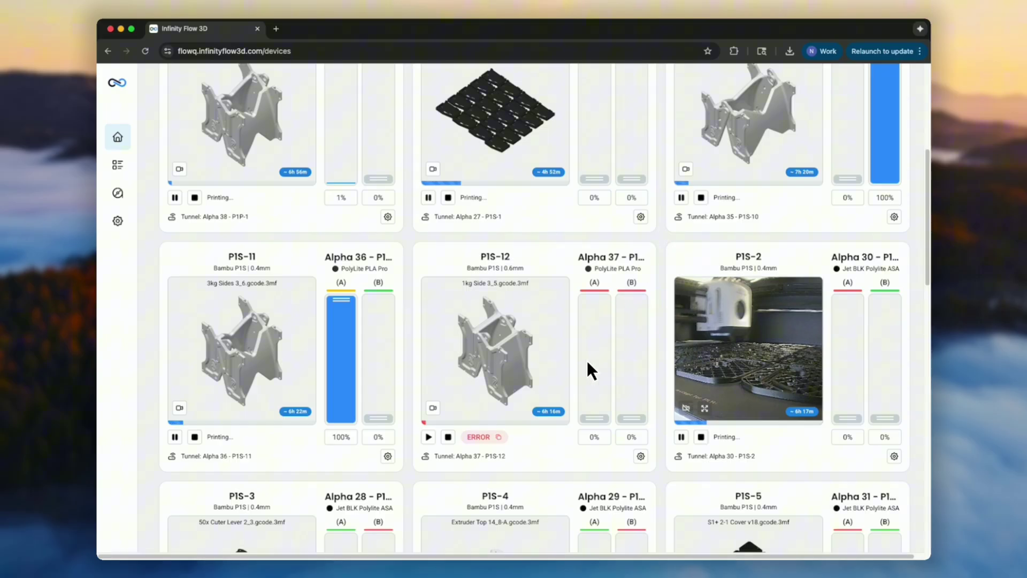
scroll(587, 360, up, 5)
Visit the Hubs list and start adding a hub via Bluetooth search
click(381, 208)
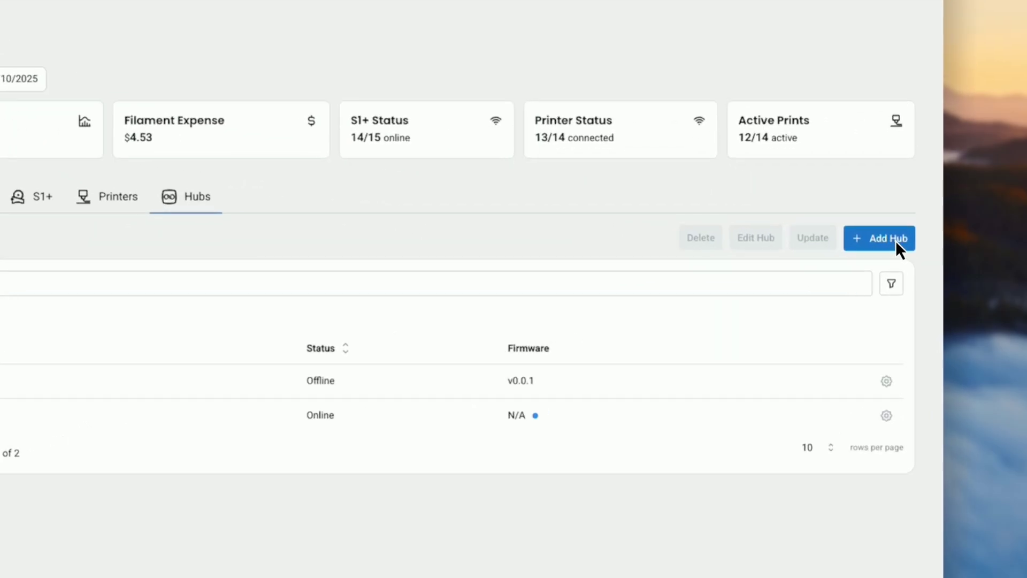
click(883, 238)
click(736, 249)
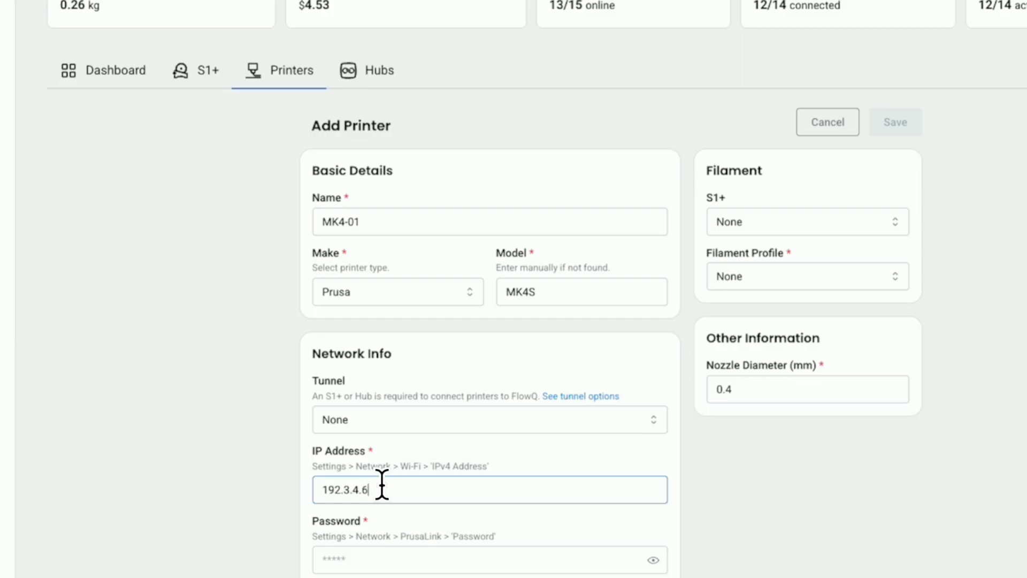
text(7)
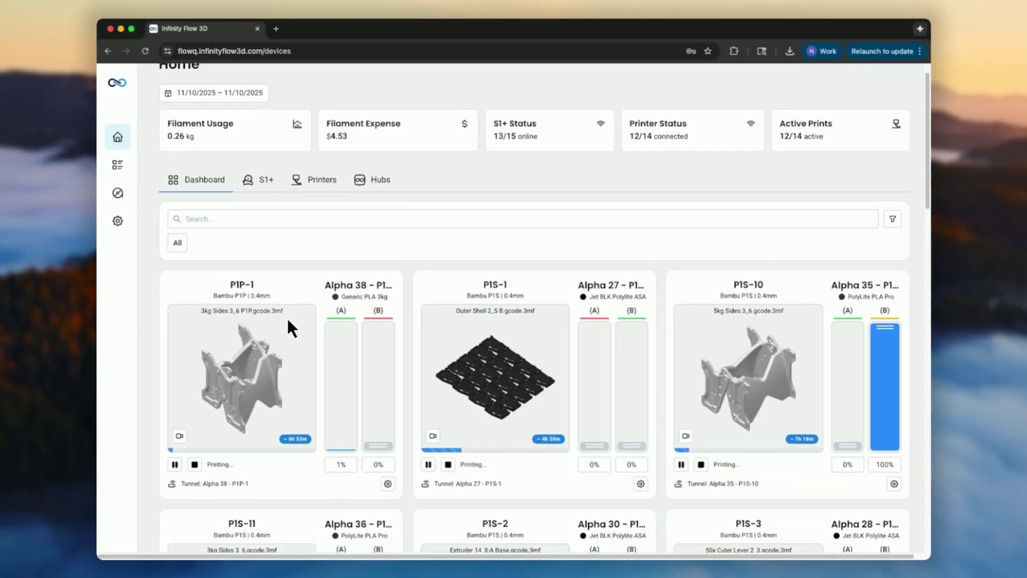
scroll(287, 317, down, 4)
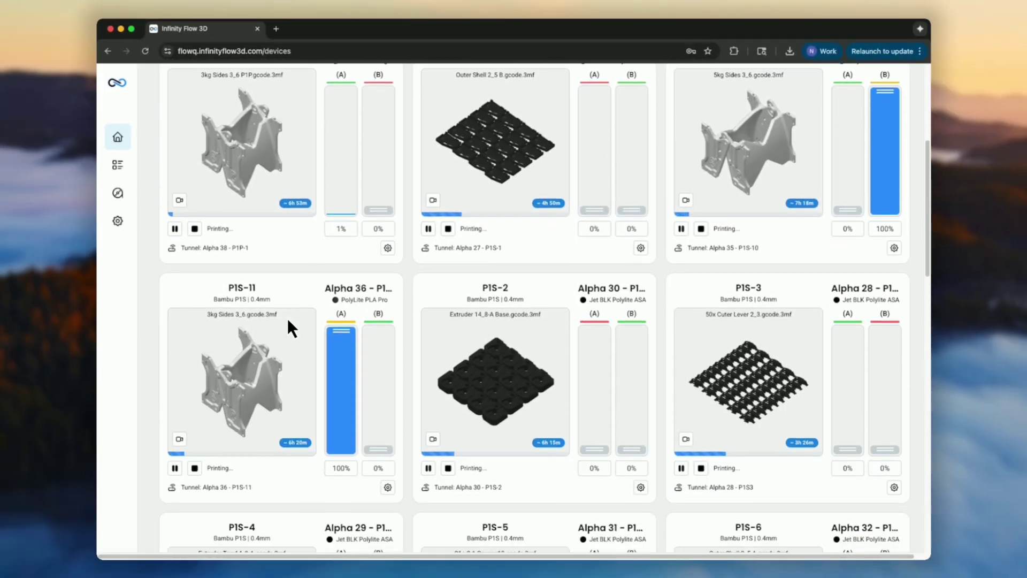
scroll(287, 318, up, 5)
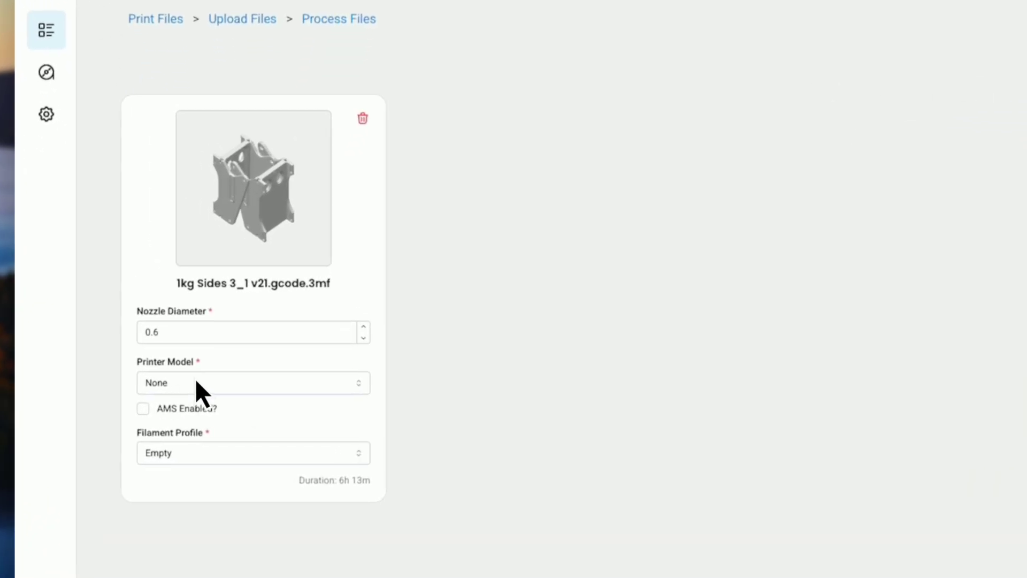
Complete the 1kg Sides 3_1 v21 upload with Bambu P1S and Sunlu 1kg Black filament
click(197, 383)
click(180, 433)
click(174, 453)
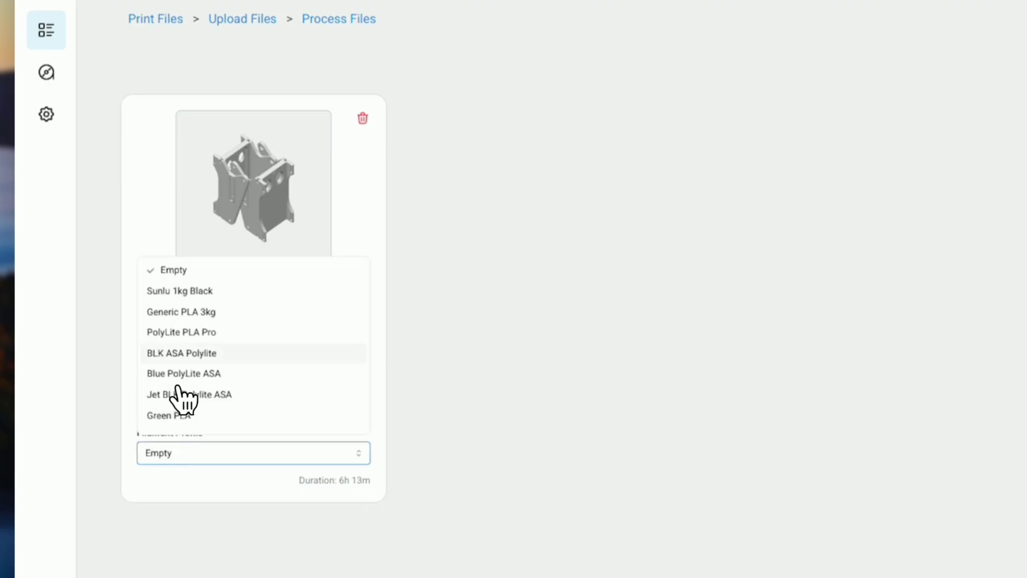
click(180, 290)
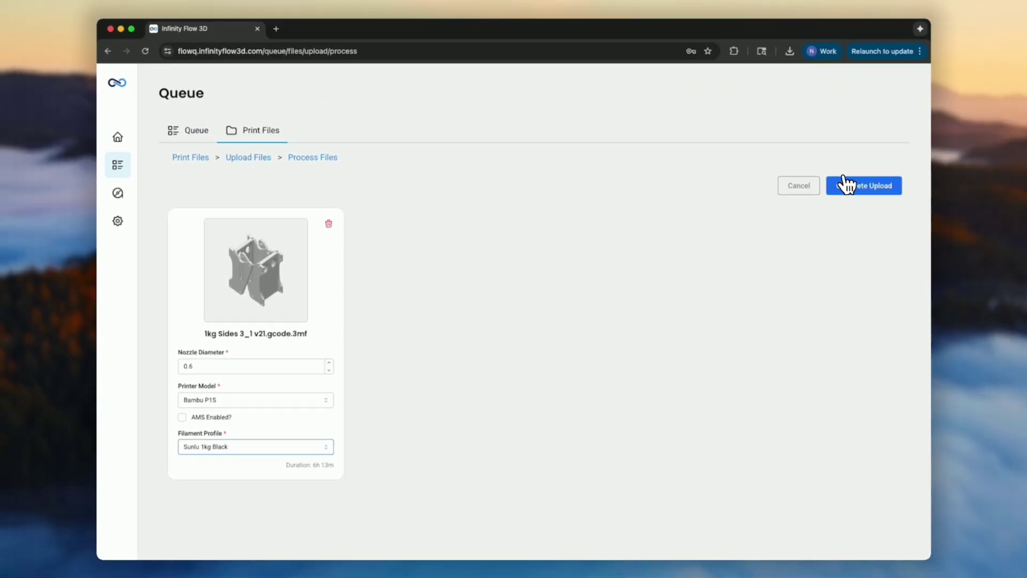
click(846, 185)
scroll(668, 376, up, 5)
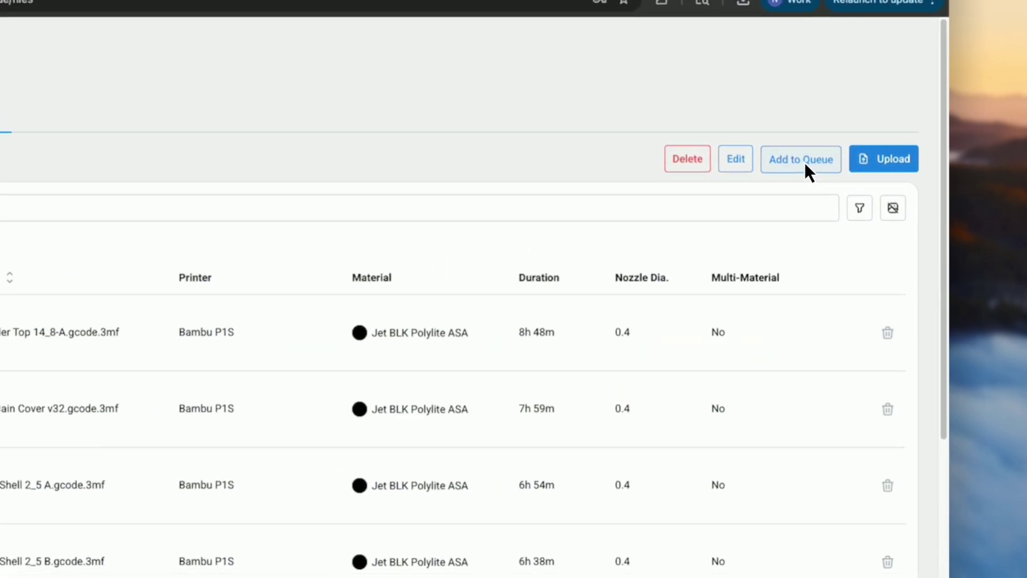
Add the print file to the queue, then remove the Bambu P1P job from it
click(798, 158)
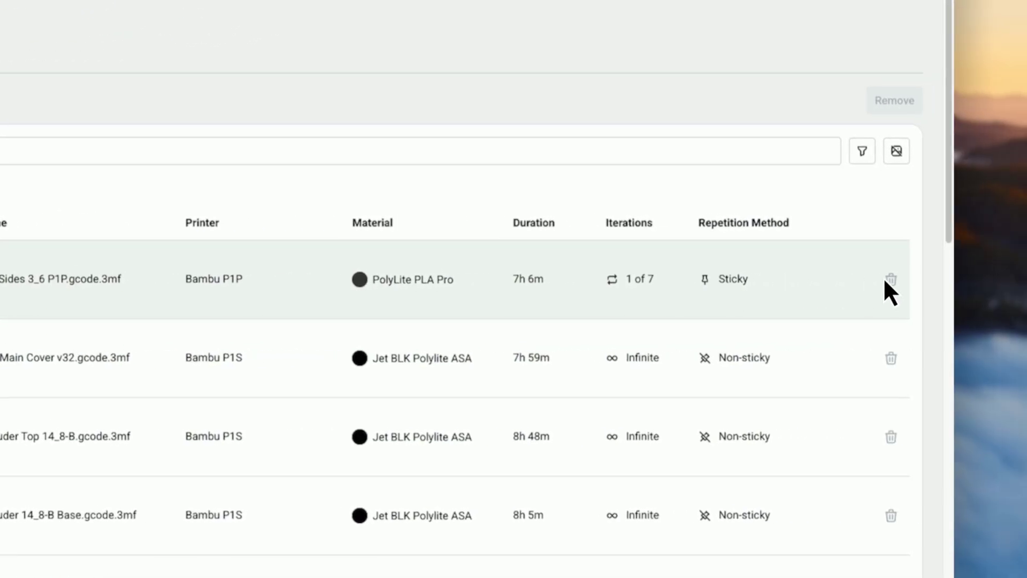
click(896, 278)
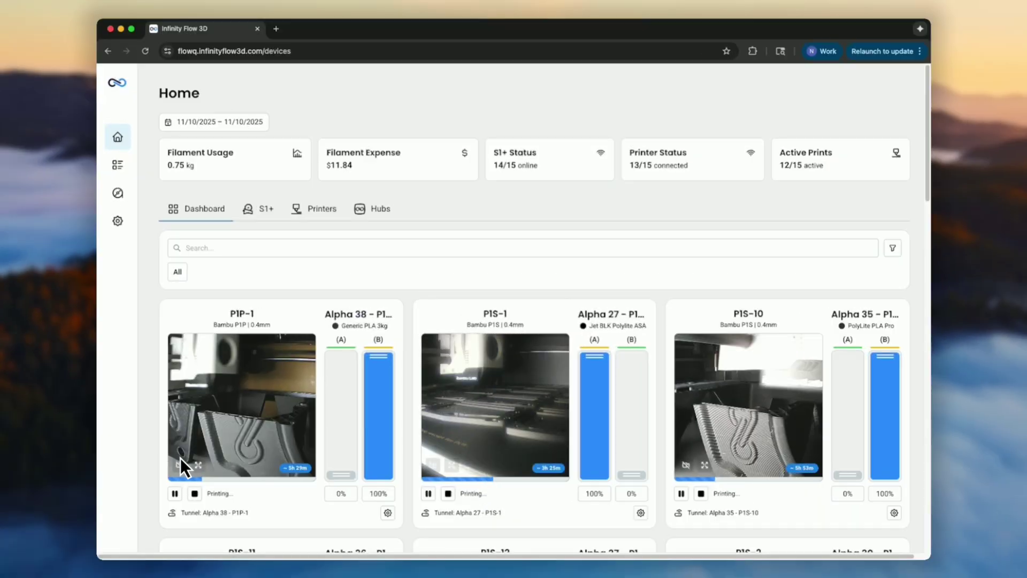
Switch the P1P-1, P1S-1 and P1S-10 cards back to 3D model previews
click(179, 465)
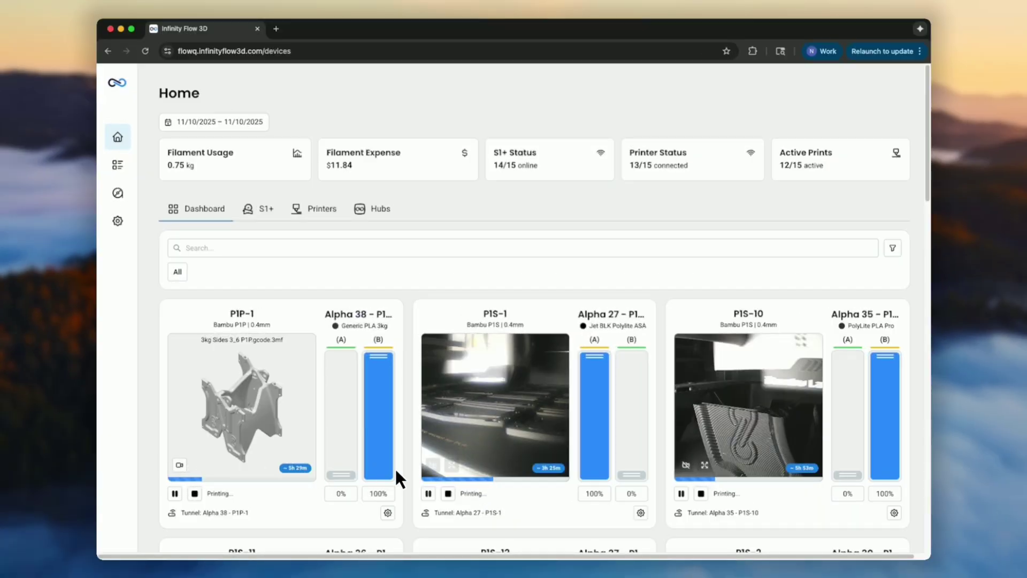
click(433, 465)
click(684, 465)
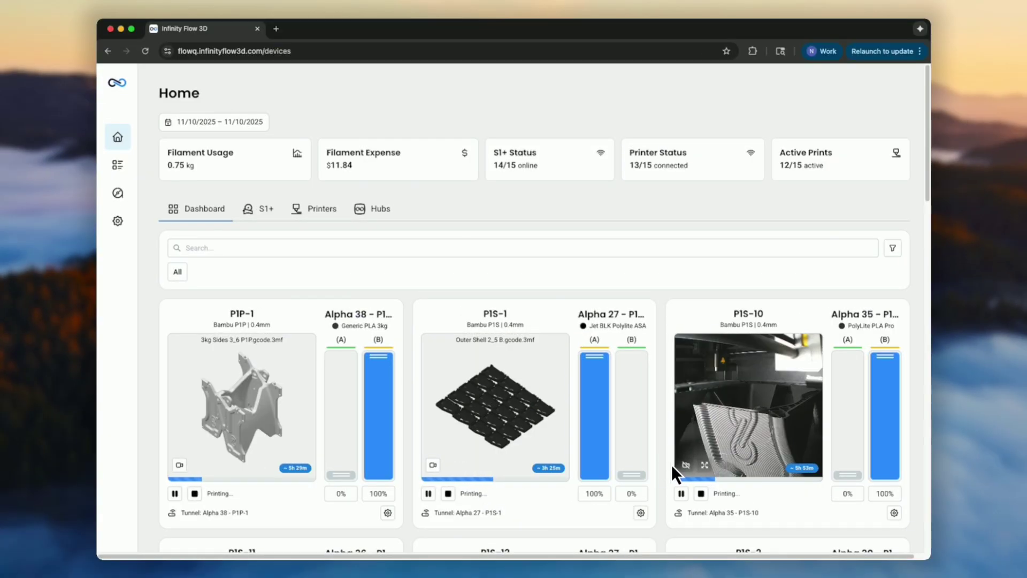
scroll(675, 463, down, 2)
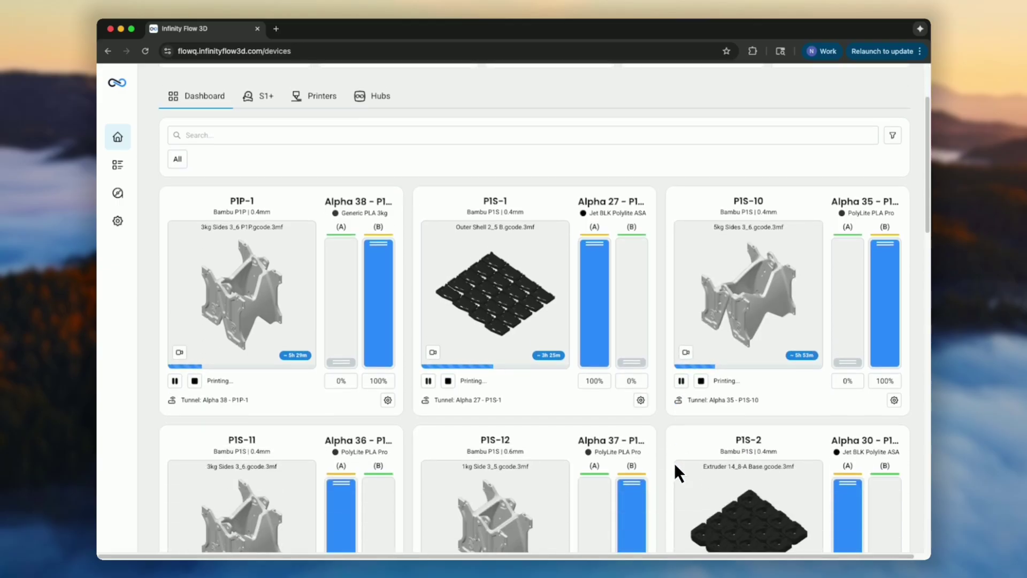